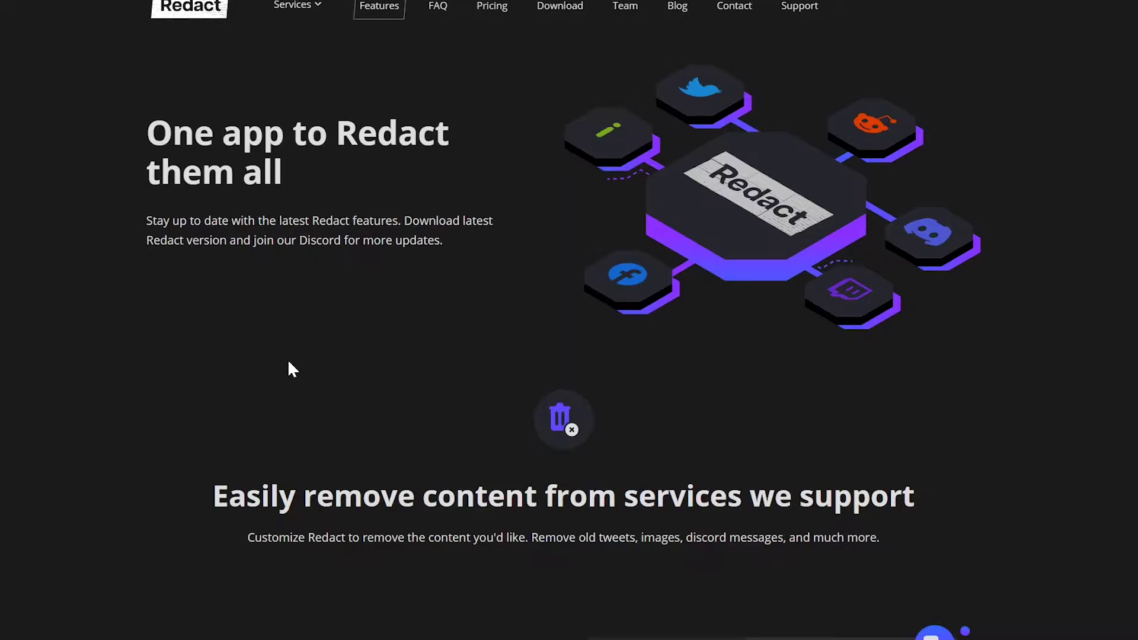
- Scroll down through the Redact website's feature sections to the supported-services grid
{"action": "scroll", "coordinate": [288, 362], "scroll_direction": "down", "scroll_amount": 2}
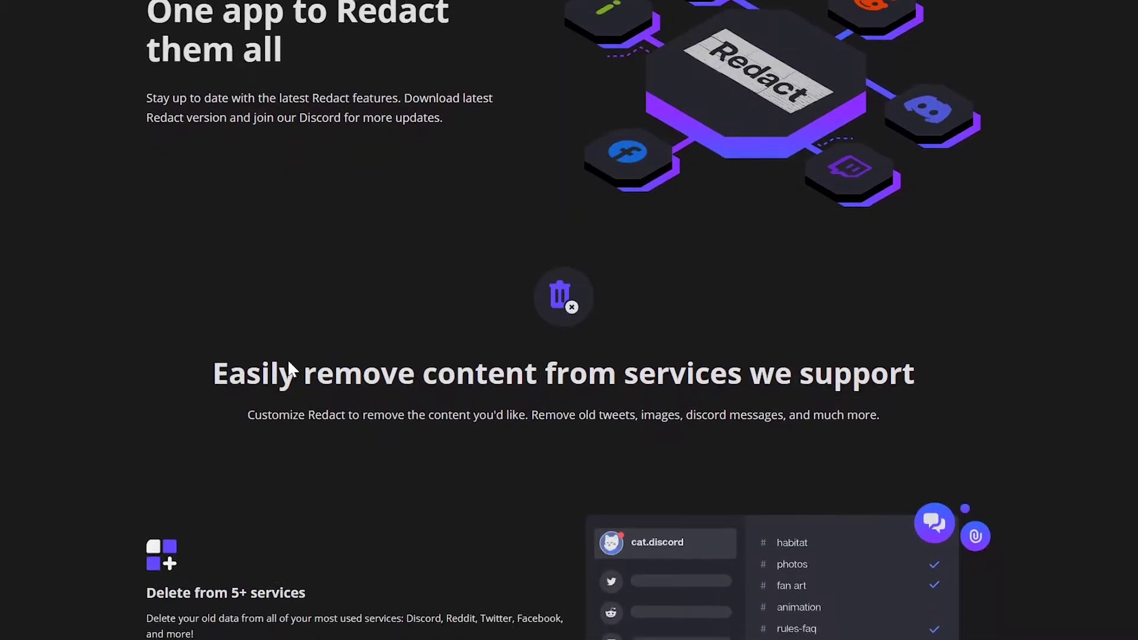
{"action": "scroll", "coordinate": [288, 362], "scroll_direction": "down", "scroll_amount": 8}
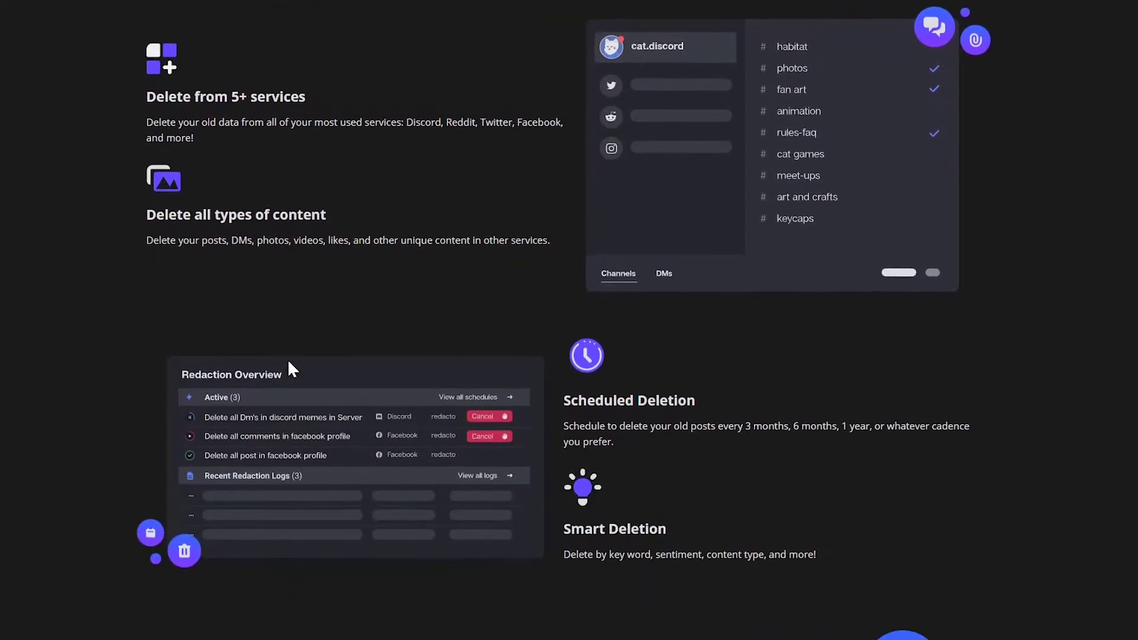
{"action": "scroll", "coordinate": [288, 362], "scroll_direction": "down", "scroll_amount": 6}
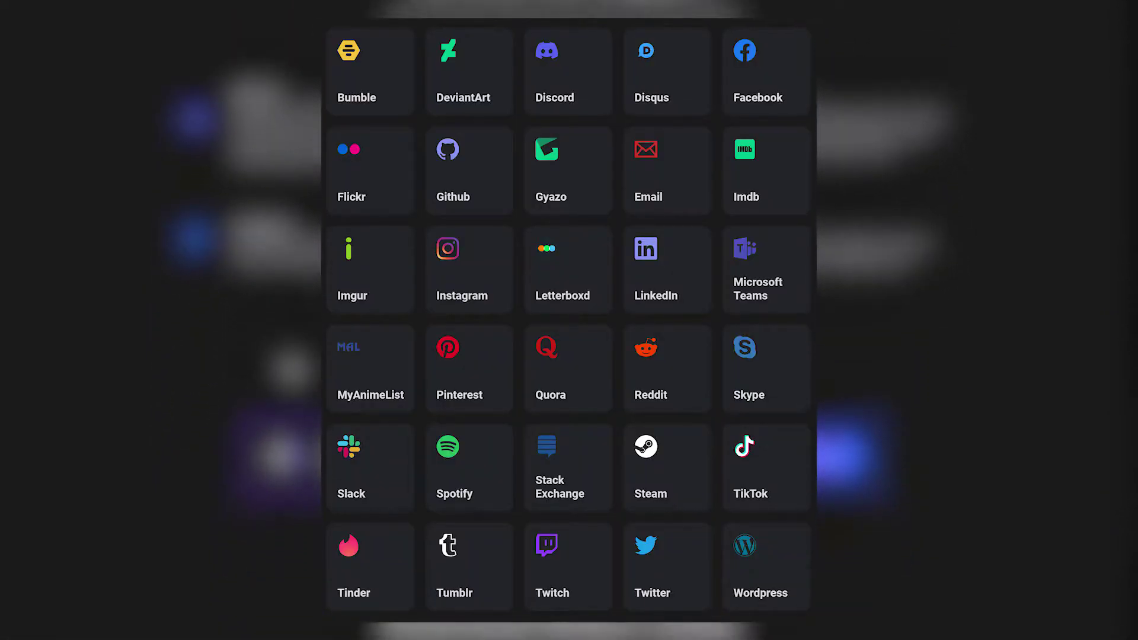
{"action": "scroll", "coordinate": [287, 358], "scroll_direction": "down", "scroll_amount": 3}
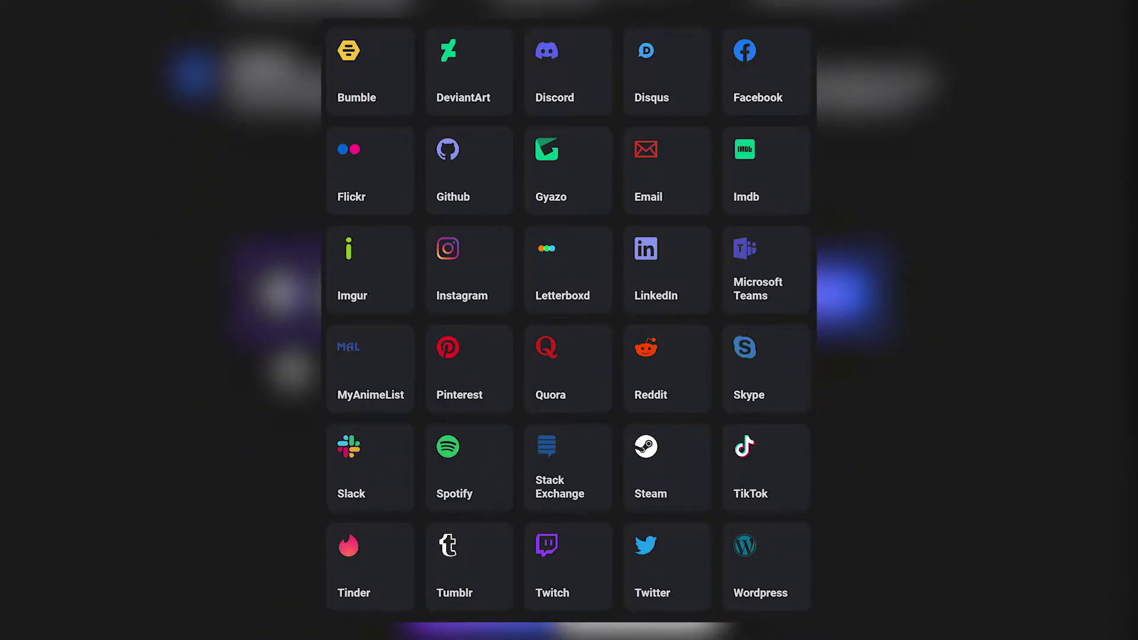
{"action": "scroll", "coordinate": [286, 358], "scroll_direction": "down", "scroll_amount": 2}
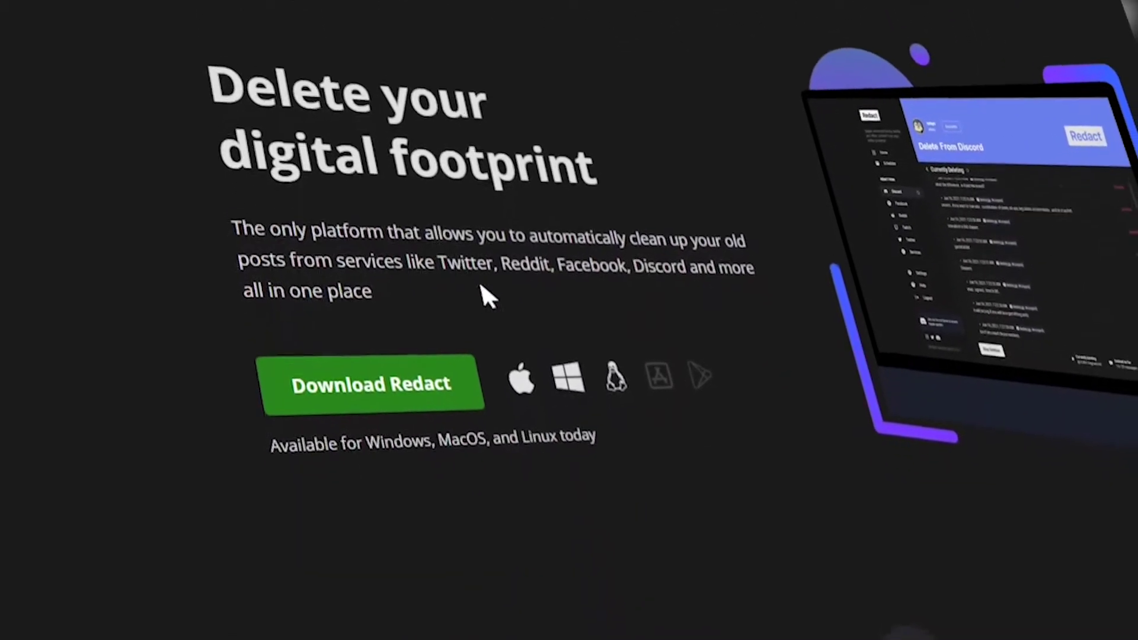
- Go to the Download Redact page to get the desktop app
{"action": "left_click", "coordinate": [456, 394]}
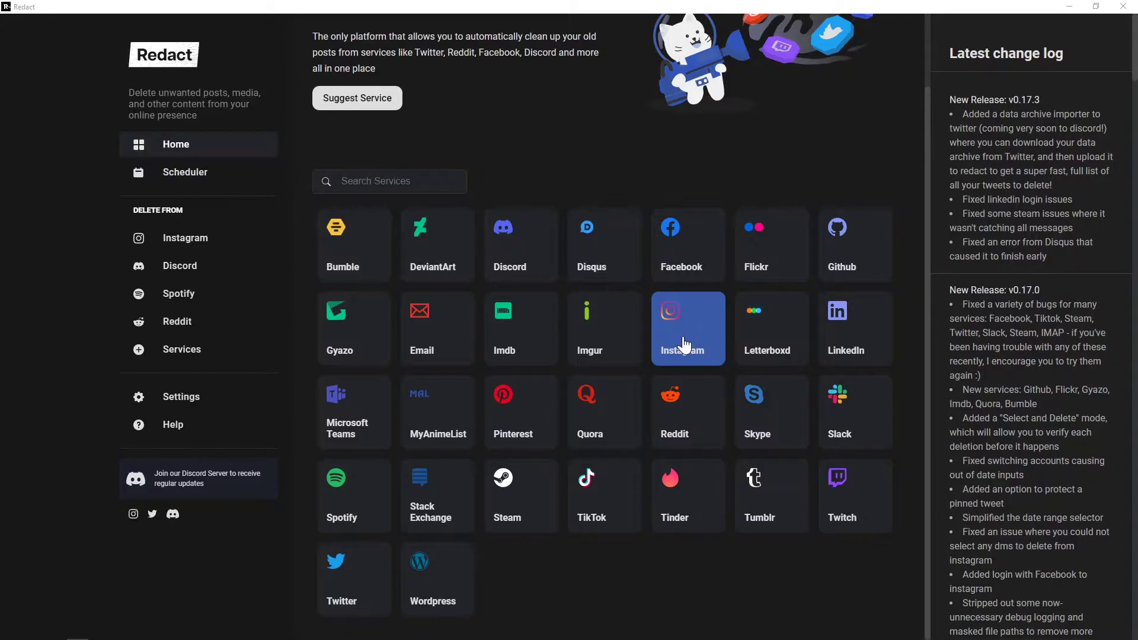
- Pick the Instagram service and log in to the Instagram account
{"action": "left_click", "coordinate": [683, 339]}
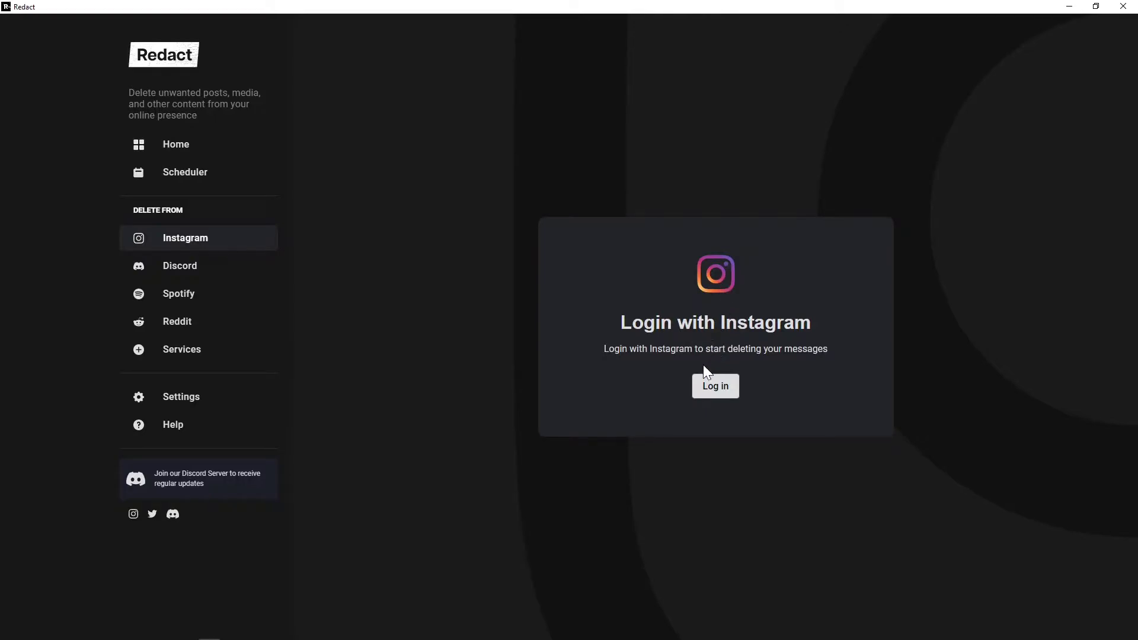
{"action": "left_click", "coordinate": [722, 392]}
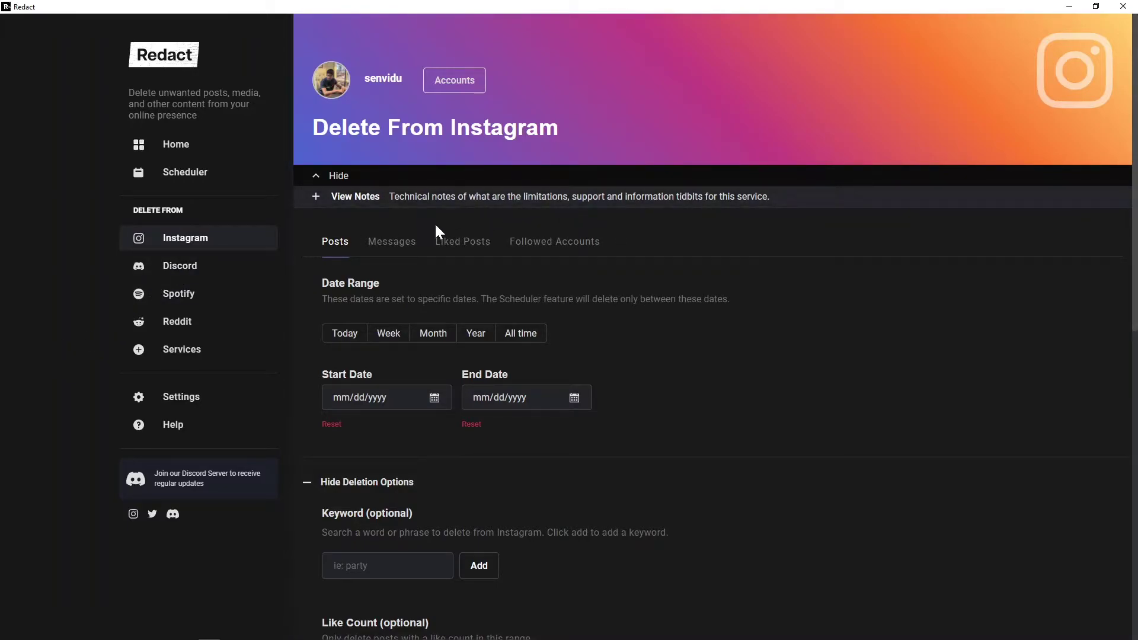
- Switch to Reddit briefly, then return to Instagram's deletion options
{"action": "left_click", "coordinate": [212, 323]}
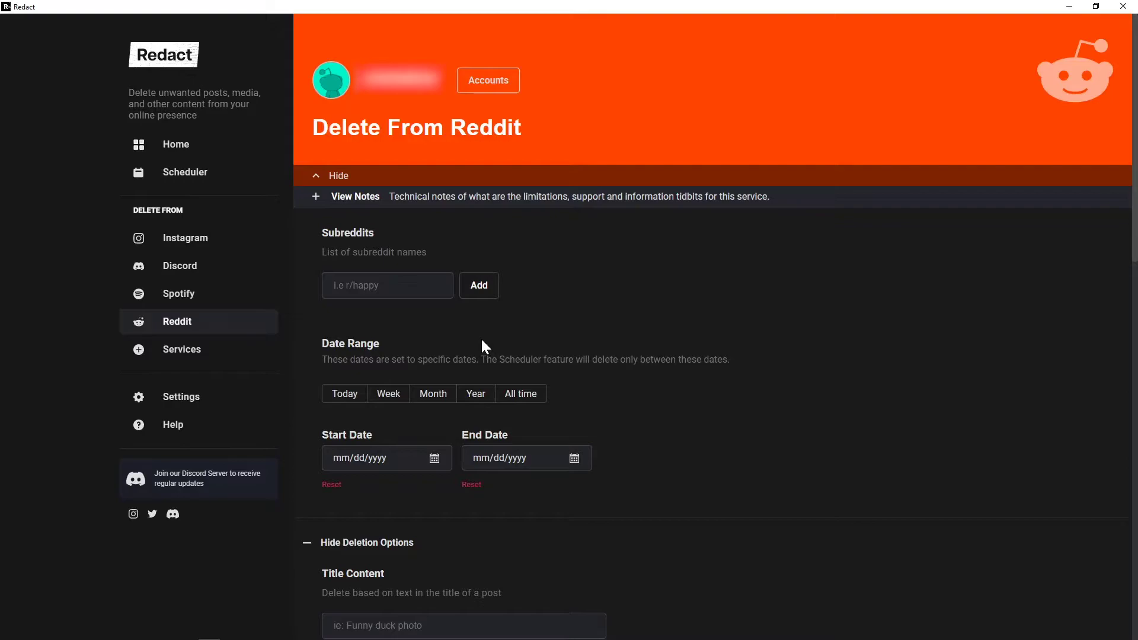
{"action": "left_click", "coordinate": [202, 240]}
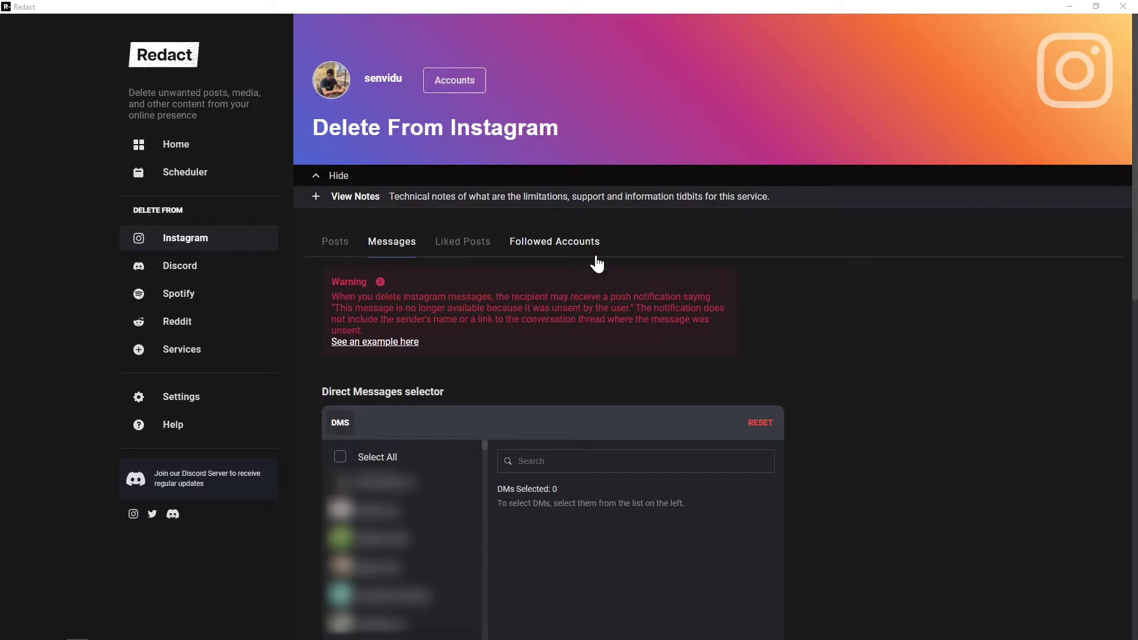
- Try several DMs and Select All, leaving only the fourth conversation selected
{"action": "scroll", "coordinate": [808, 276], "scroll_direction": "down", "scroll_amount": 3}
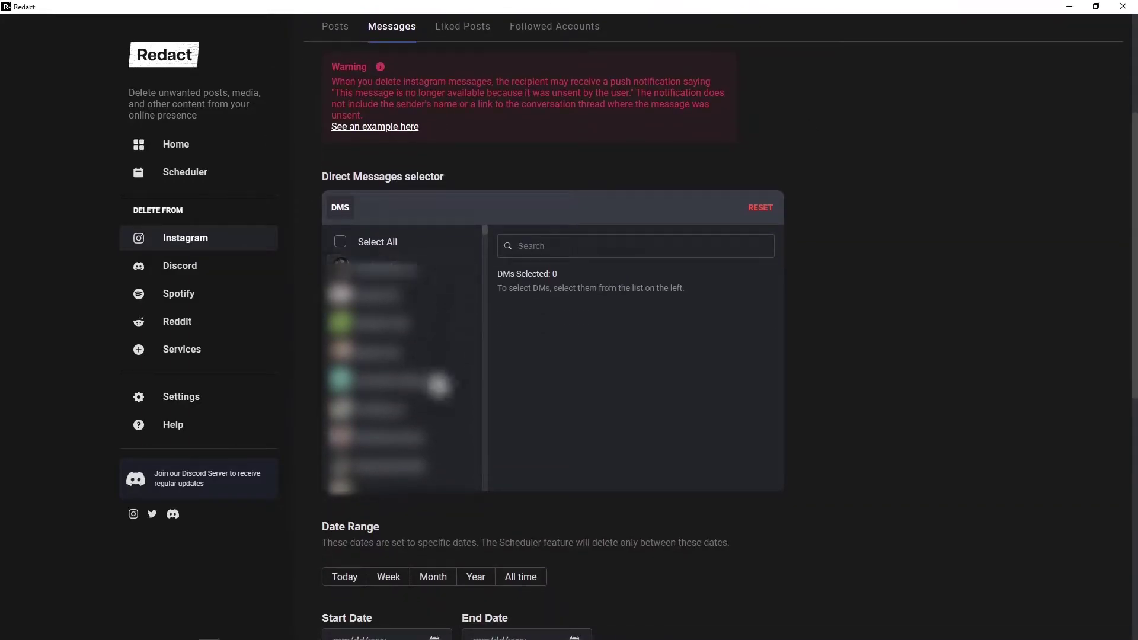
{"action": "left_click", "coordinate": [441, 374]}
{"action": "left_click", "coordinate": [437, 413]}
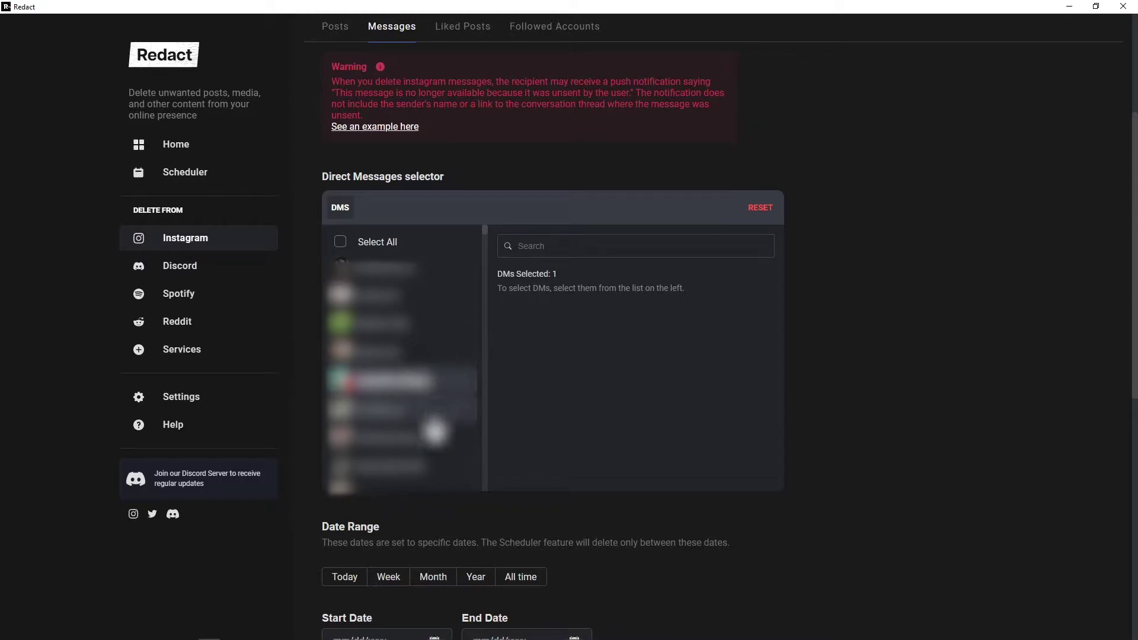
{"action": "left_click", "coordinate": [428, 330]}
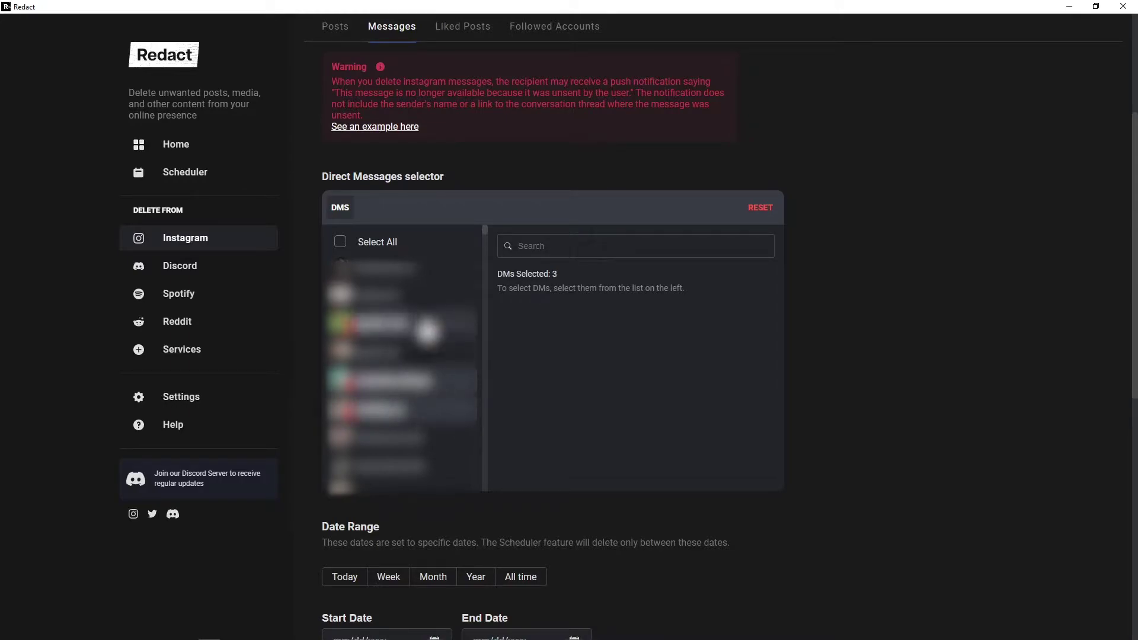
{"action": "left_click", "coordinate": [382, 245]}
{"action": "left_click", "coordinate": [378, 245]}
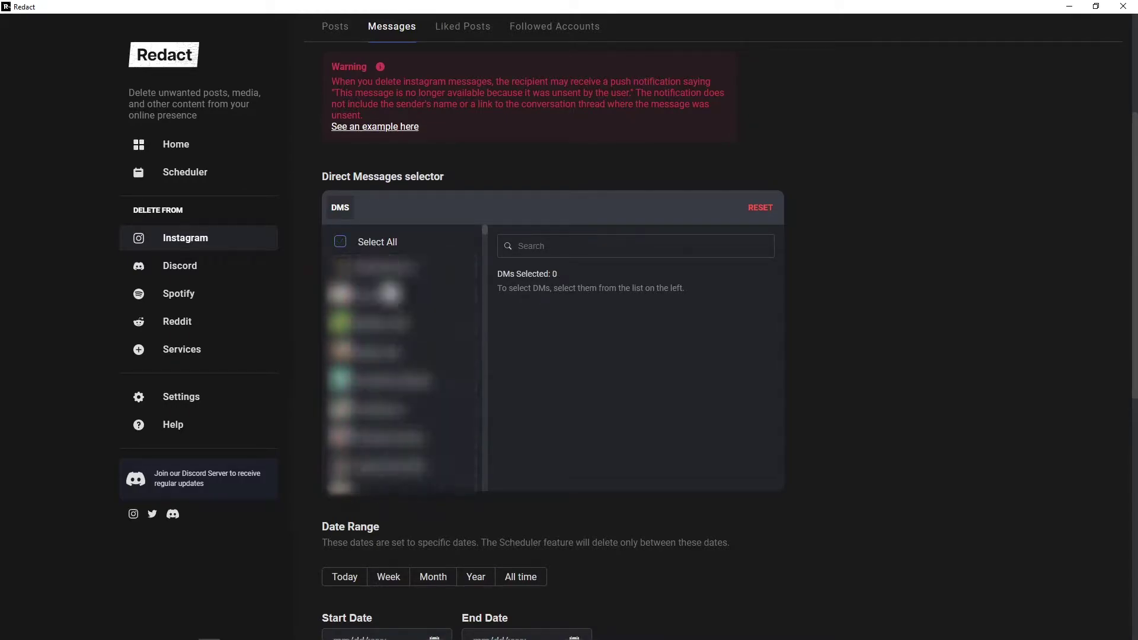
{"action": "left_click", "coordinate": [386, 350]}
{"action": "scroll", "coordinate": [828, 381], "scroll_direction": "up", "scroll_amount": 1}
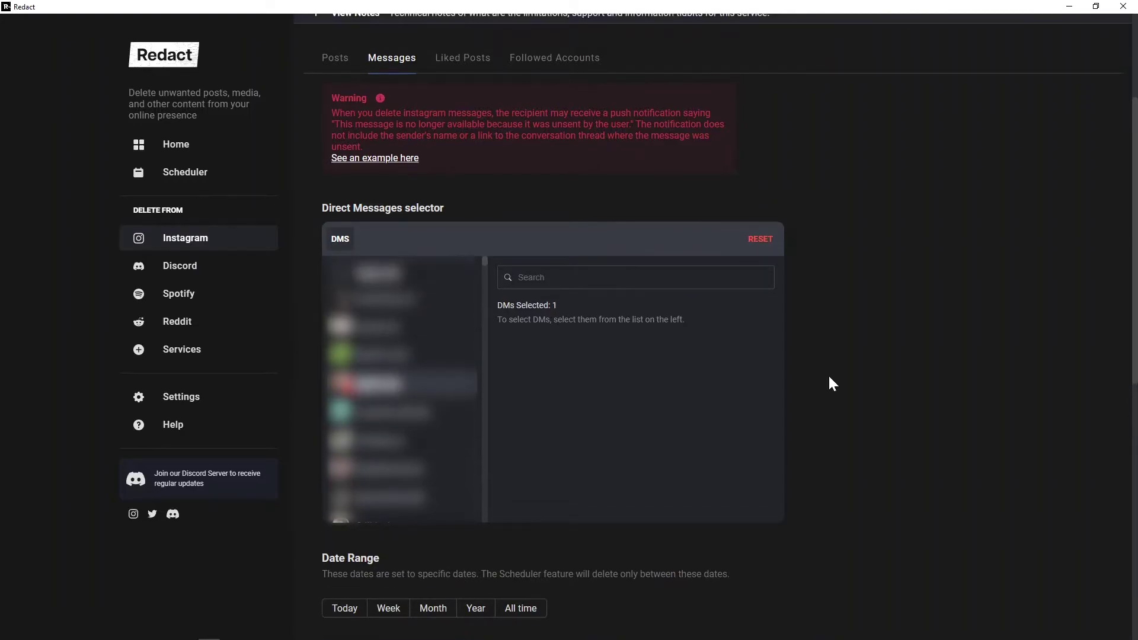
{"action": "scroll", "coordinate": [832, 383], "scroll_direction": "down", "scroll_amount": 3}
{"action": "scroll", "coordinate": [833, 384], "scroll_direction": "down", "scroll_amount": 3}
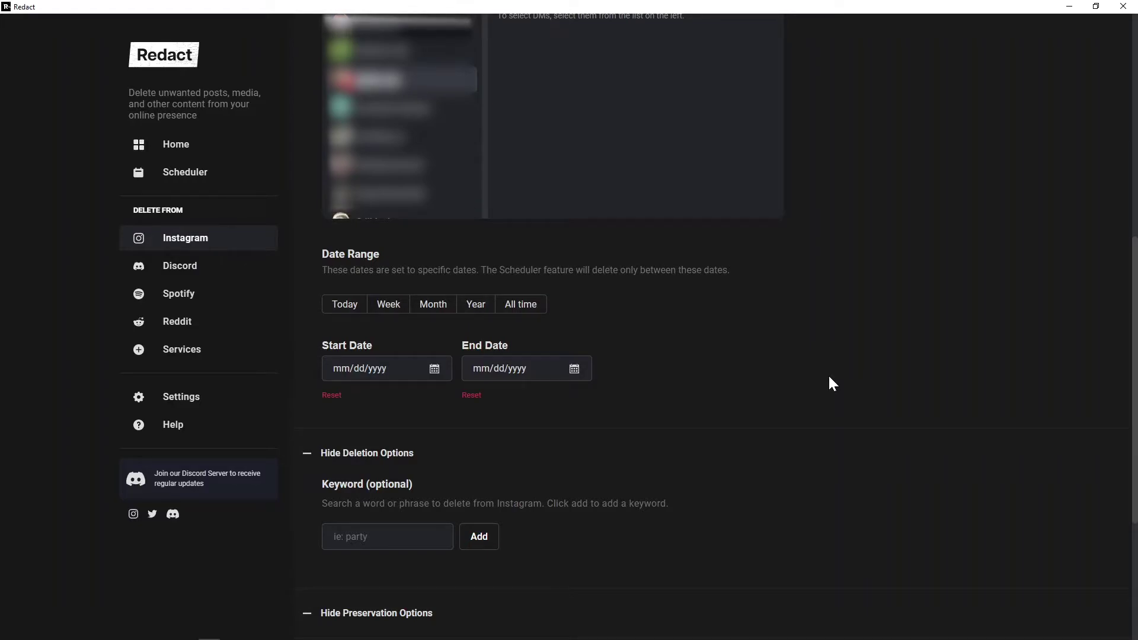
- Compare Today, Week, Month, Year and All time, settling on Today (09/28–09/29/2021)
{"action": "scroll", "coordinate": [830, 379], "scroll_direction": "down", "scroll_amount": 2}
{"action": "scroll", "coordinate": [829, 377], "scroll_direction": "down", "scroll_amount": 1}
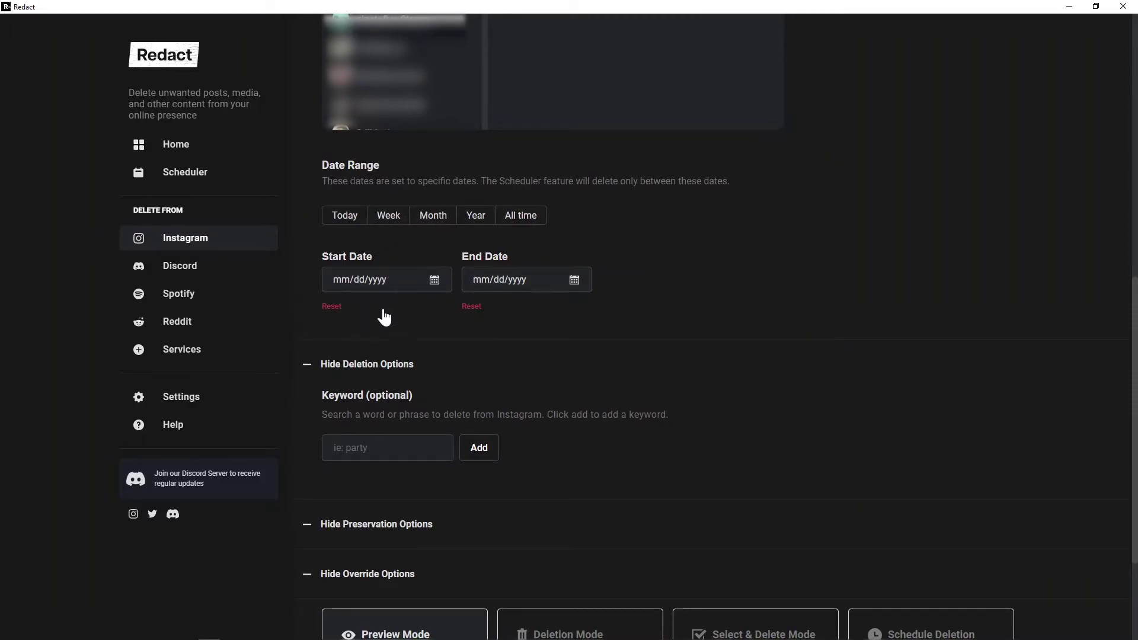
{"action": "left_click", "coordinate": [346, 223]}
{"action": "left_click", "coordinate": [393, 219]}
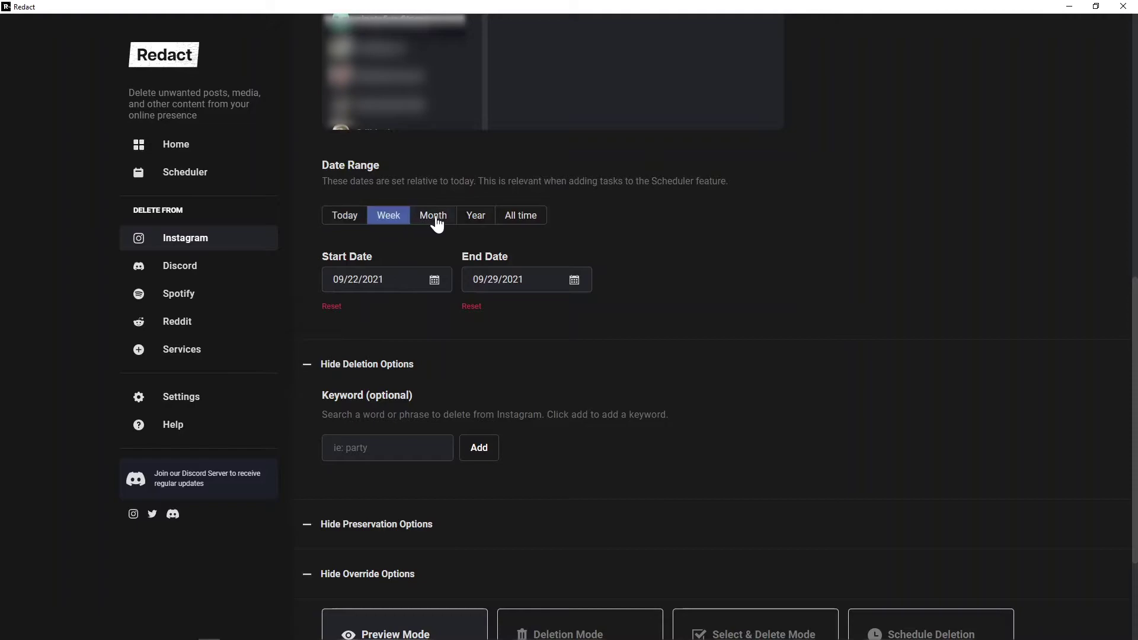
{"action": "left_click", "coordinate": [432, 216]}
{"action": "left_click", "coordinate": [474, 216]}
{"action": "left_click", "coordinate": [513, 221]}
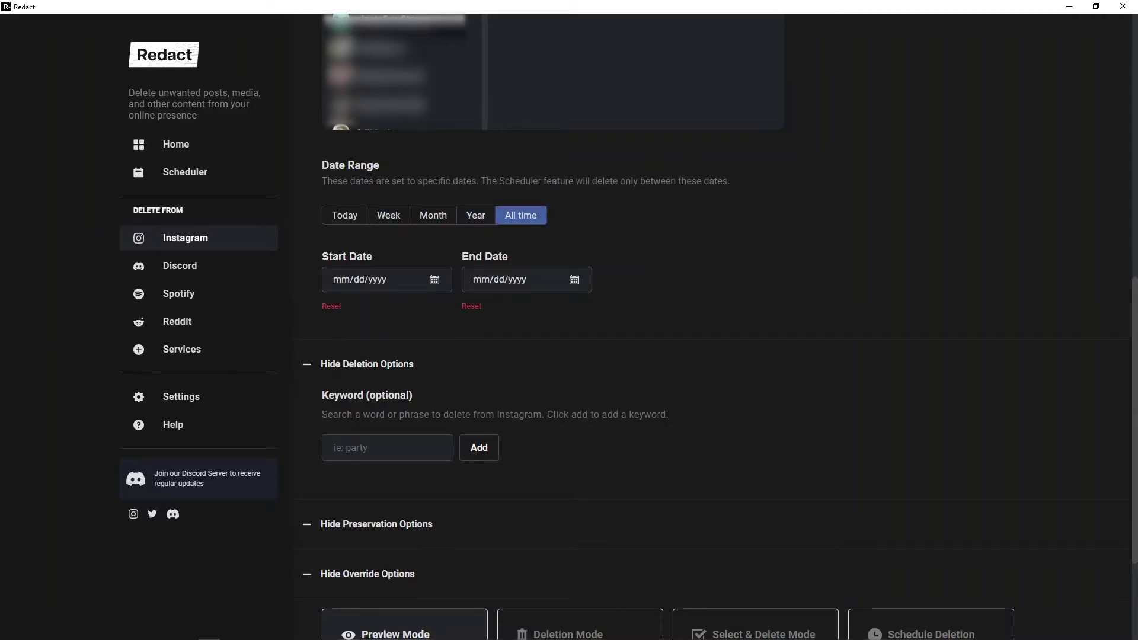
{"action": "left_click", "coordinate": [349, 220]}
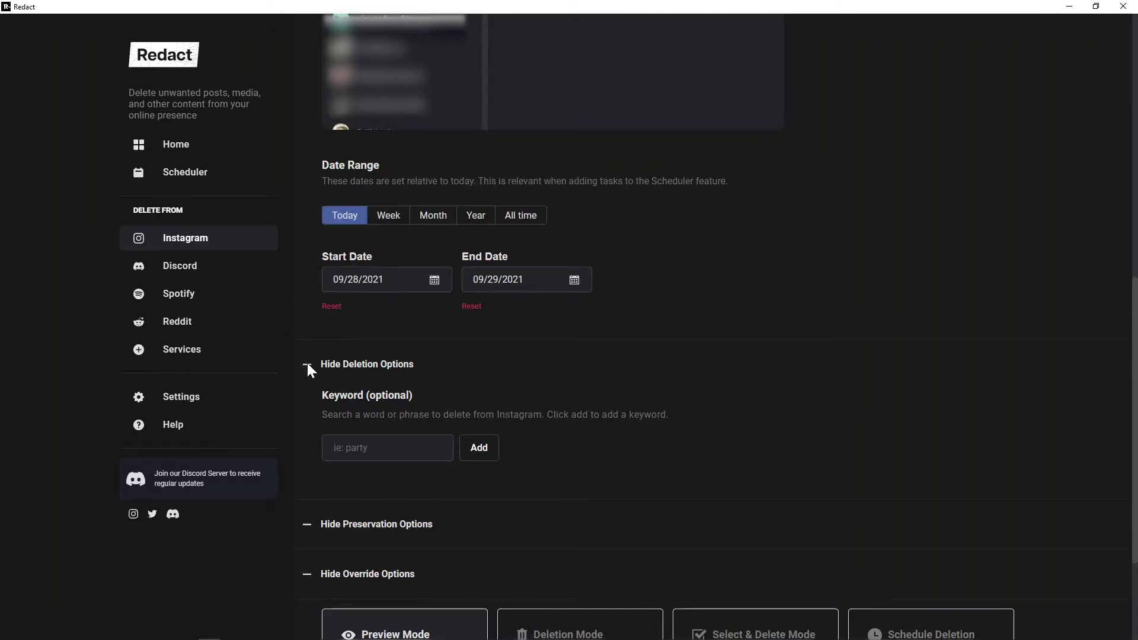
{"action": "scroll", "coordinate": [382, 369], "scroll_direction": "down", "scroll_amount": 2}
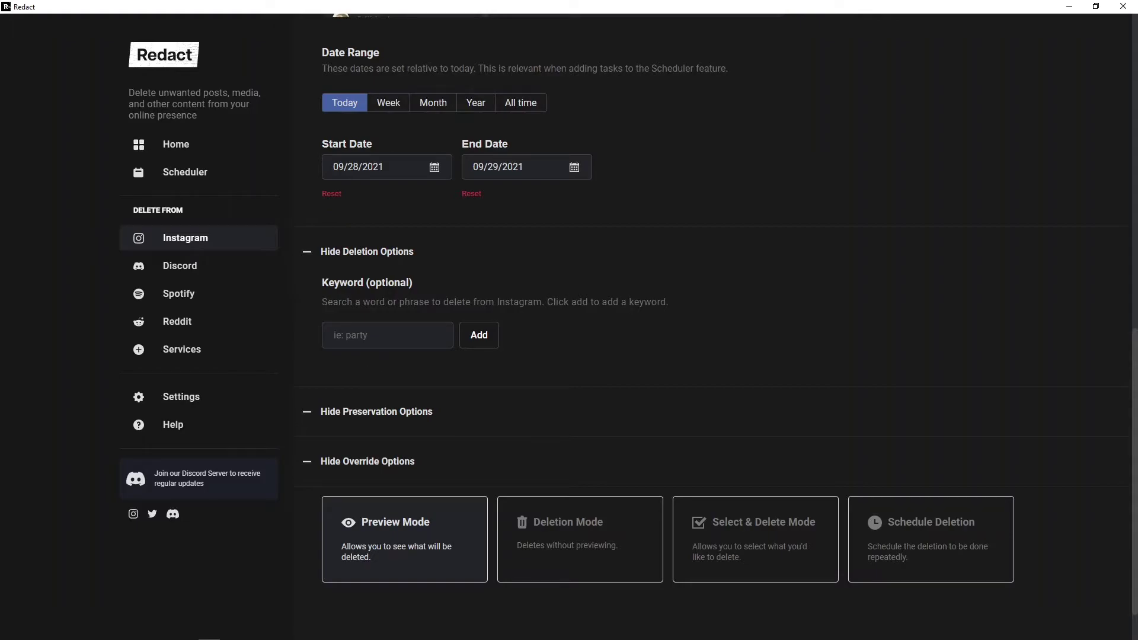
- Add keyword chips problematic, private info and cancelled, correcting a typo in the first
{"action": "left_click", "coordinate": [387, 335]}
{"action": "type", "text": "probke"}
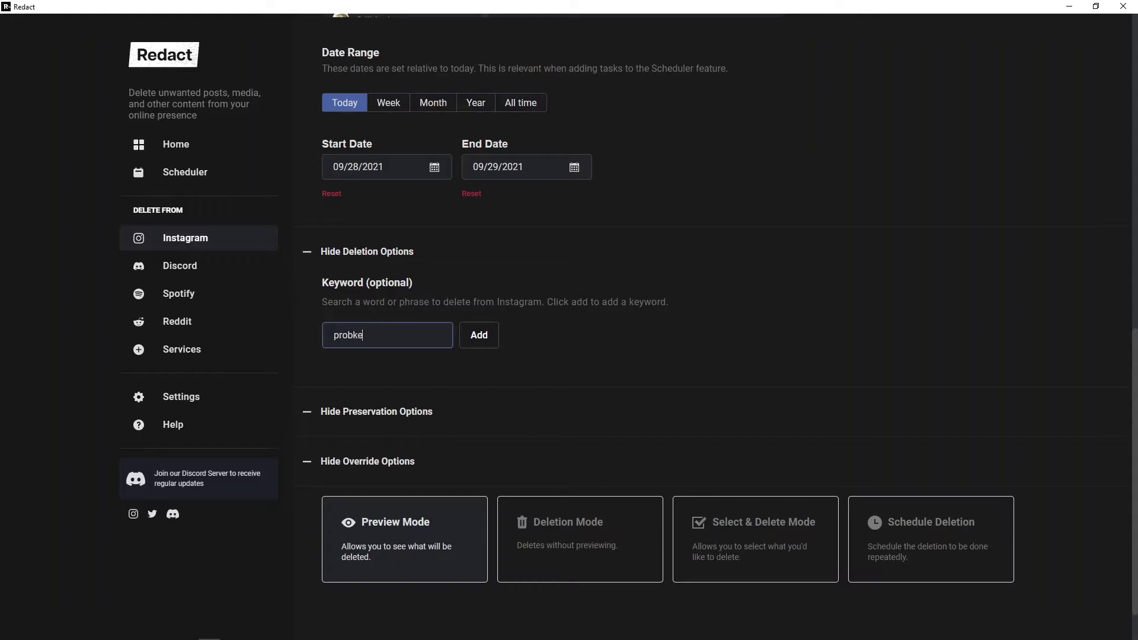
{"action": "key", "text": "BackSpace"}
{"action": "key", "text": "BackSpace"}
{"action": "type", "text": "lematic"}
{"action": "key", "text": "Return"}
{"action": "type", "text": "p"}
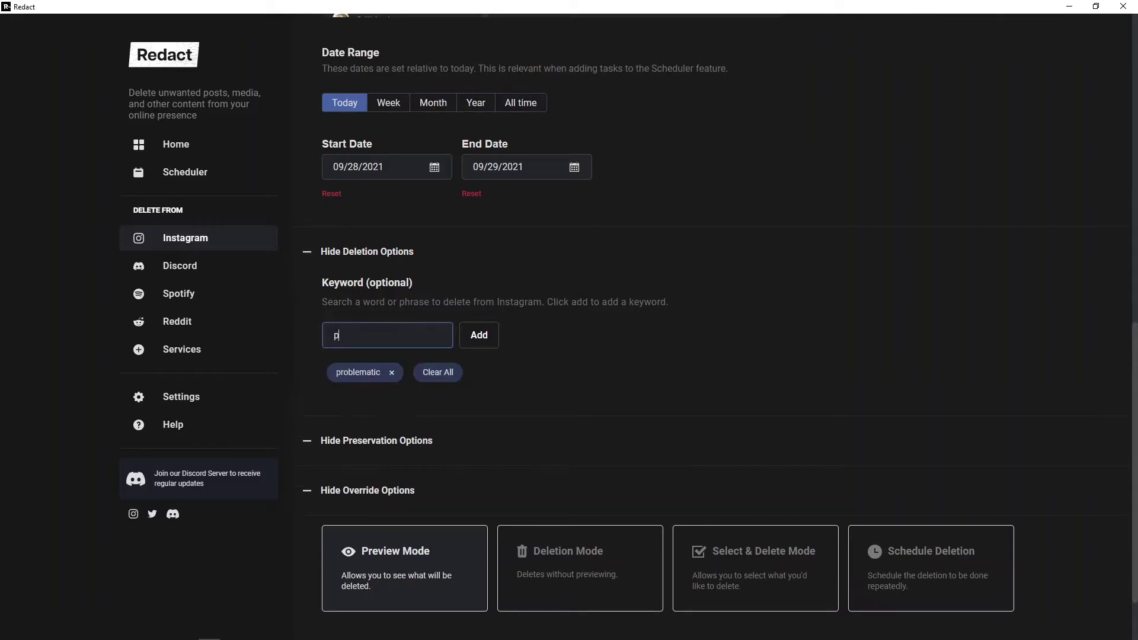
{"action": "type", "text": "rivate info"}
{"action": "key", "text": "Return"}
{"action": "type", "text": "cancell"}
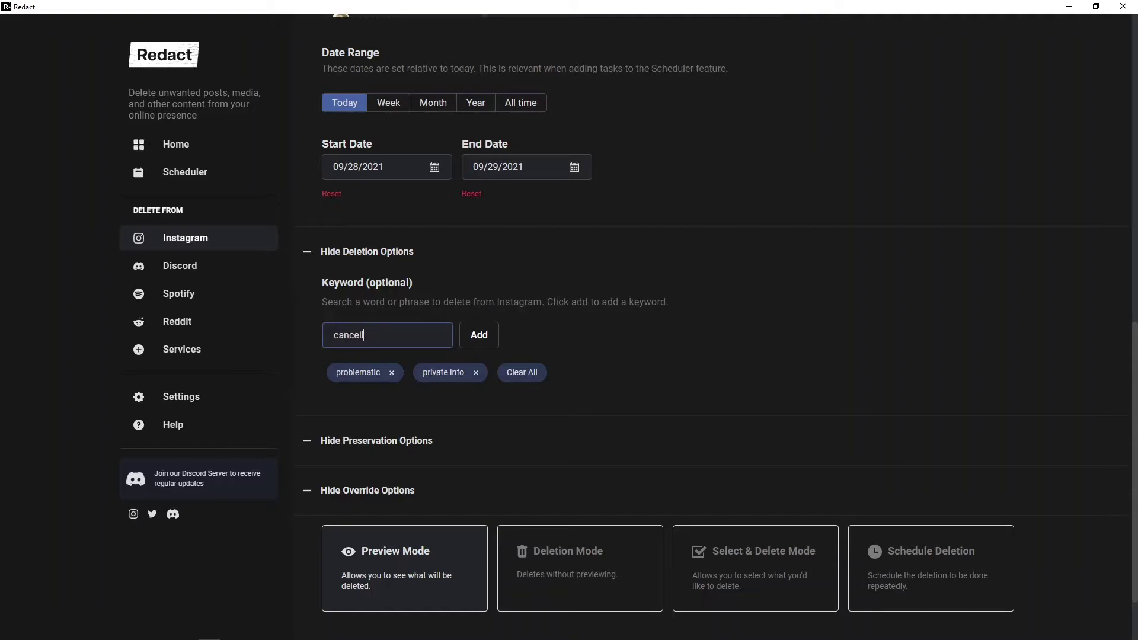
{"action": "type", "text": "ed"}
{"action": "key", "text": "Return"}
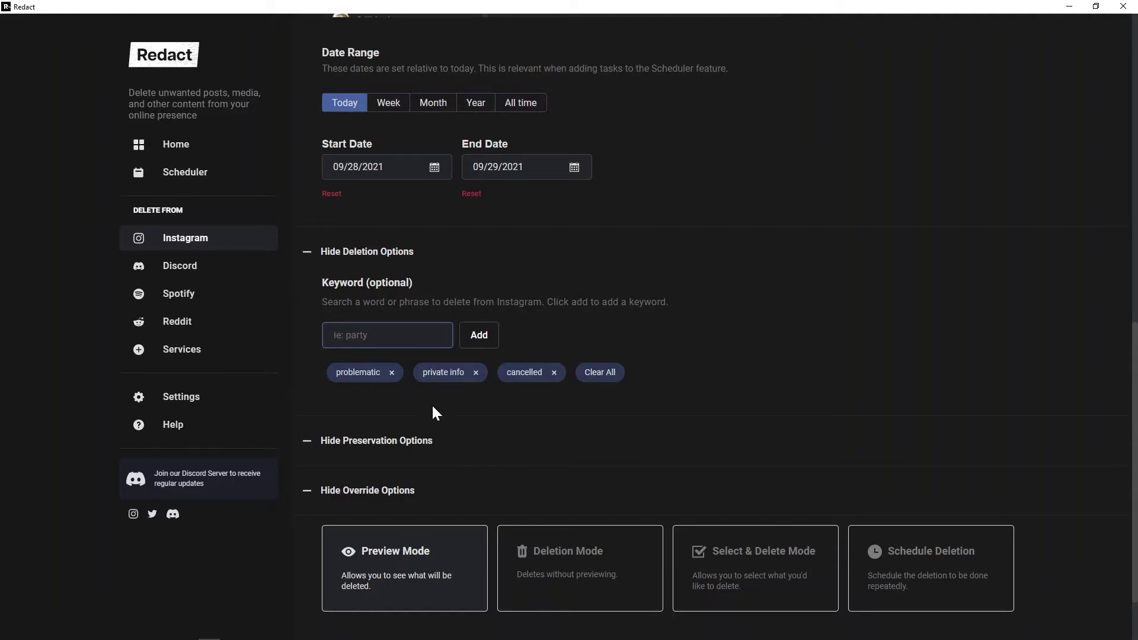
- Choose the Select & Delete Mode card among the override options
{"action": "scroll", "coordinate": [432, 409], "scroll_direction": "down", "scroll_amount": 2}
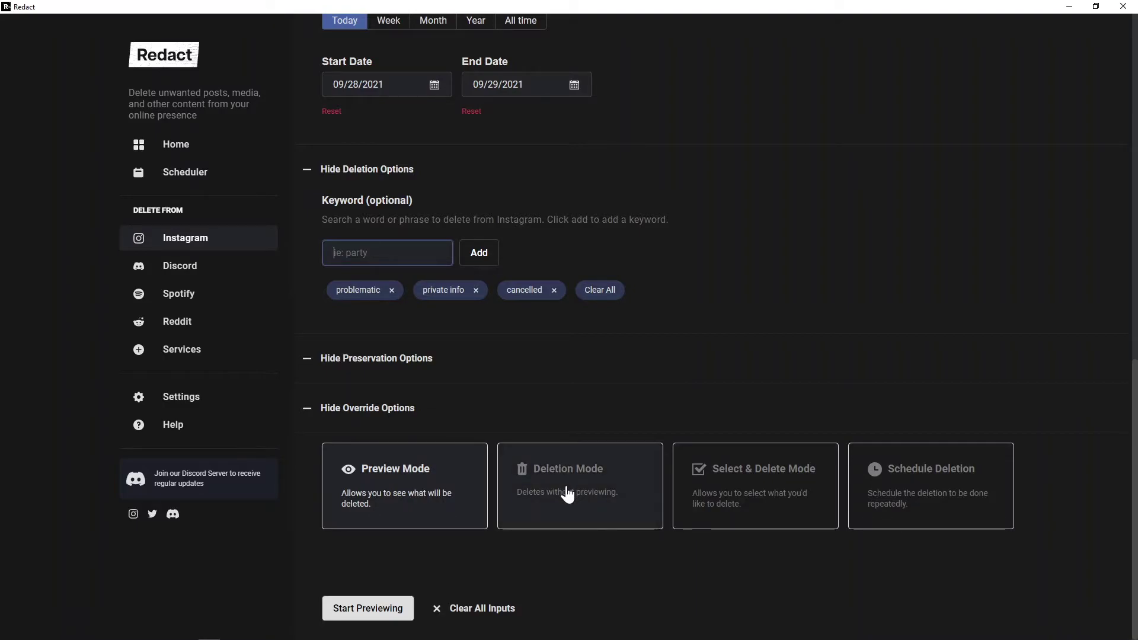
{"action": "left_click", "coordinate": [753, 503]}
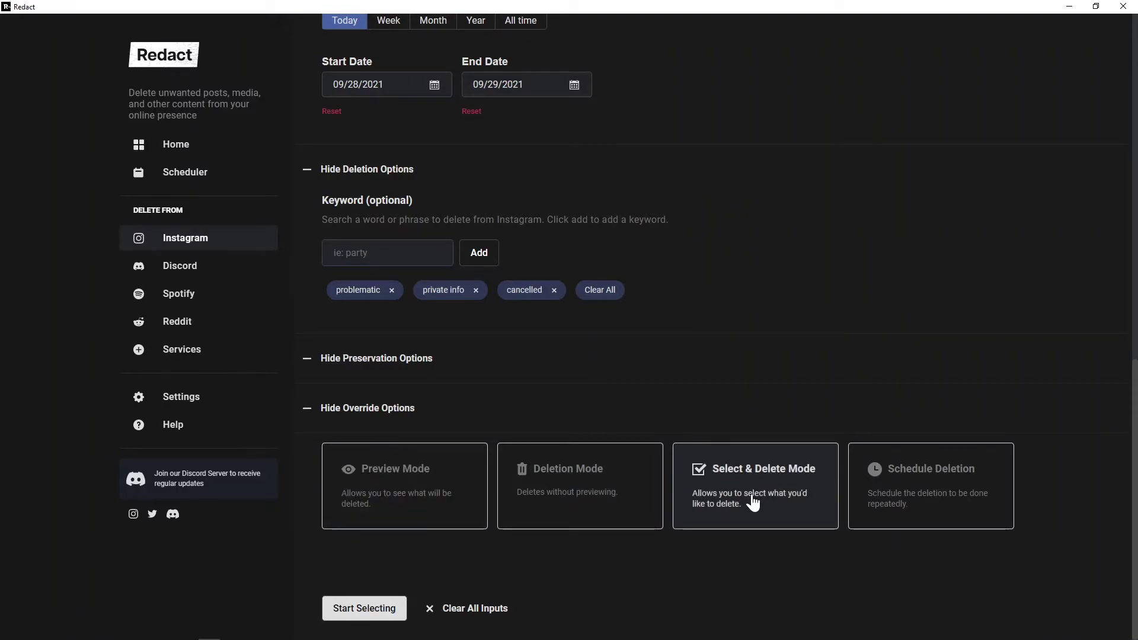
{"action": "left_click", "coordinate": [872, 491]}
{"action": "scroll", "coordinate": [858, 398], "scroll_direction": "down", "scroll_amount": 3}
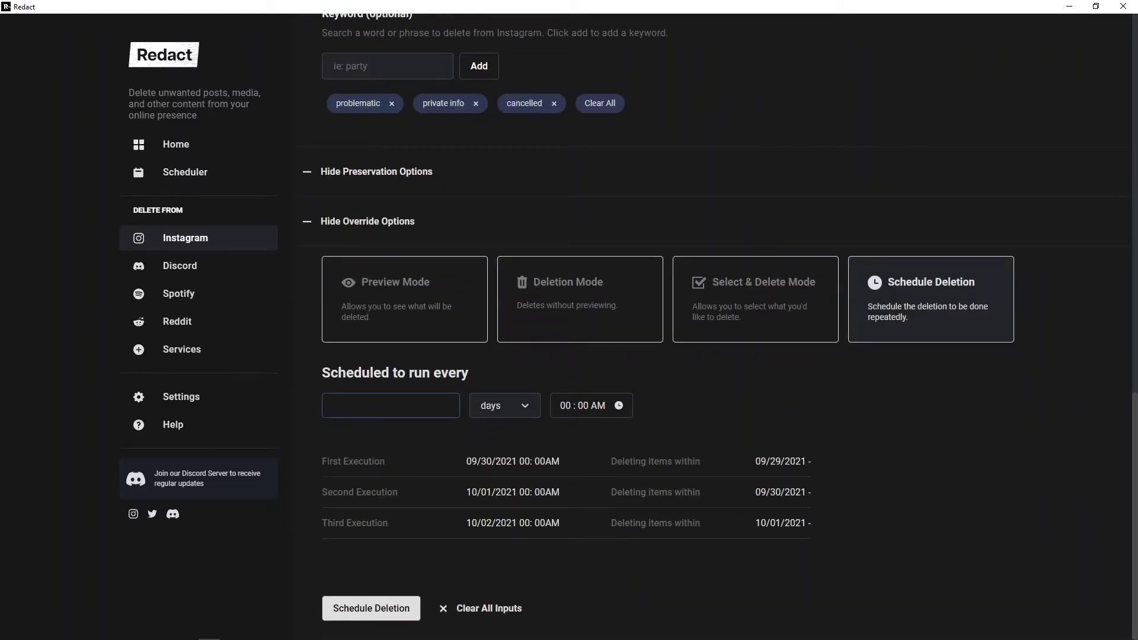
{"action": "type", "text": "2"}
{"action": "left_click", "coordinate": [518, 406]}
{"action": "left_click", "coordinate": [501, 469]}
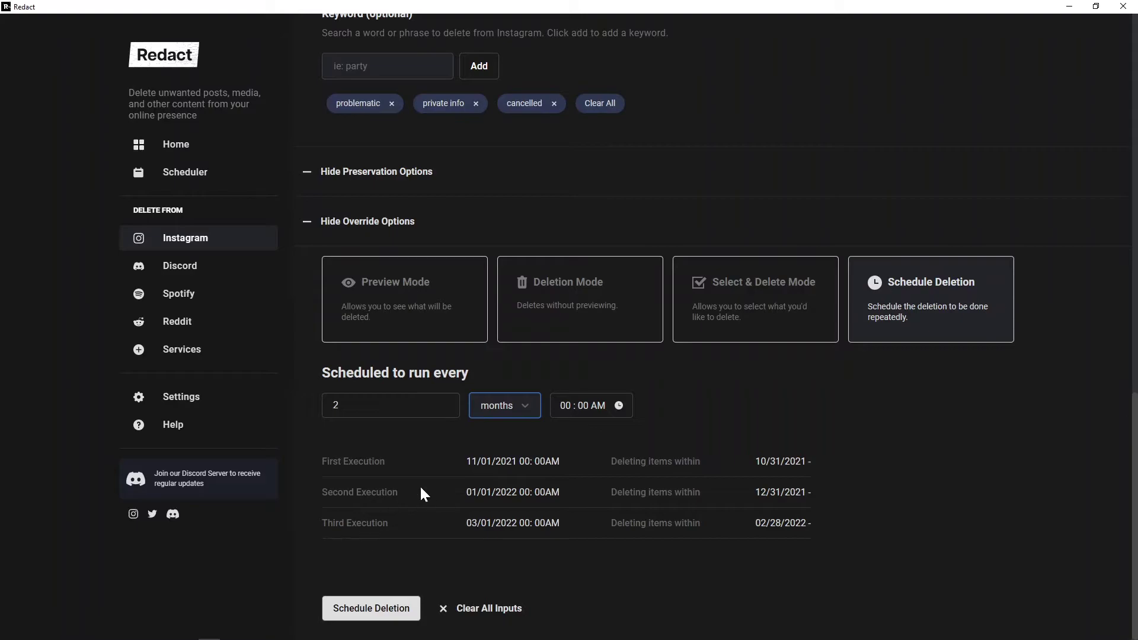
{"action": "left_click", "coordinate": [799, 296]}
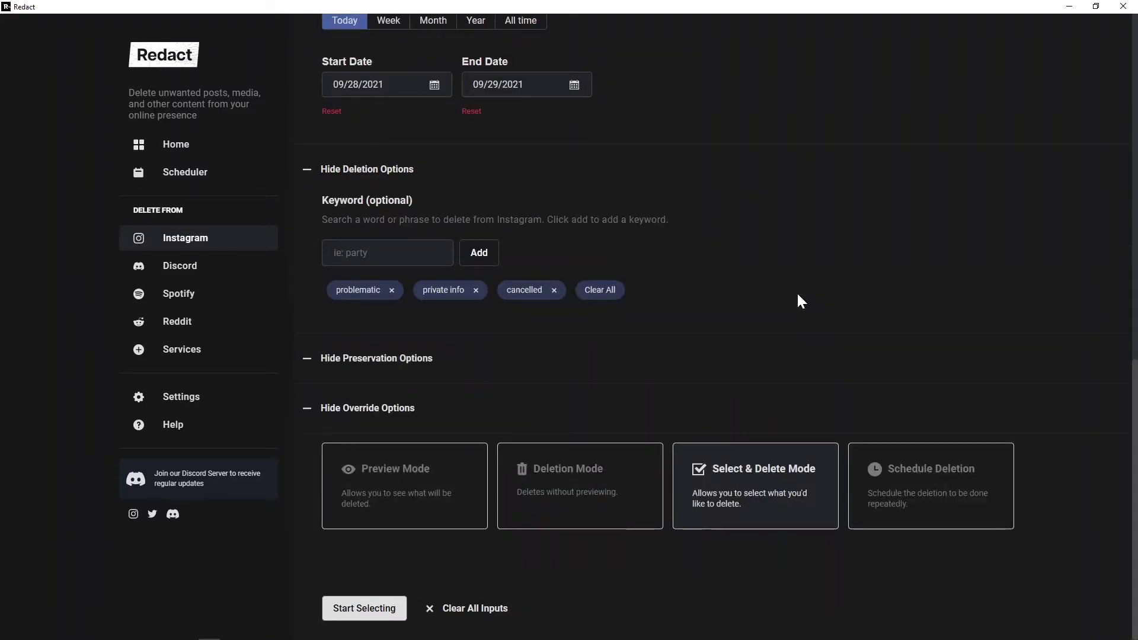
- Start selecting, accept the terms of service, and list the three matching messages
{"action": "left_click", "coordinate": [359, 599]}
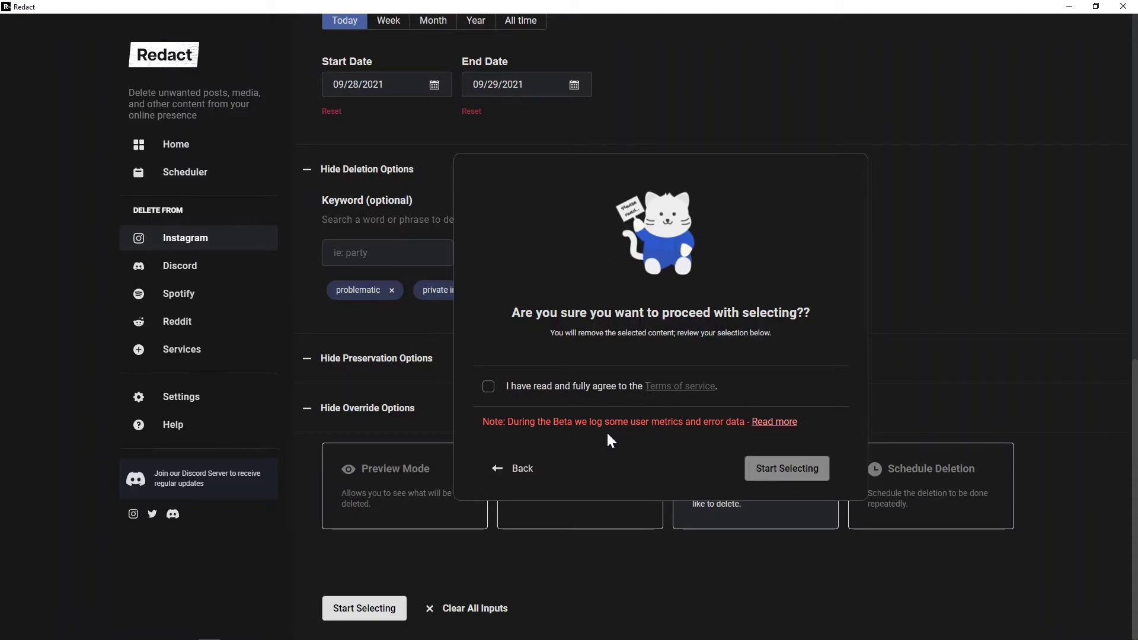
{"action": "left_click", "coordinate": [491, 391]}
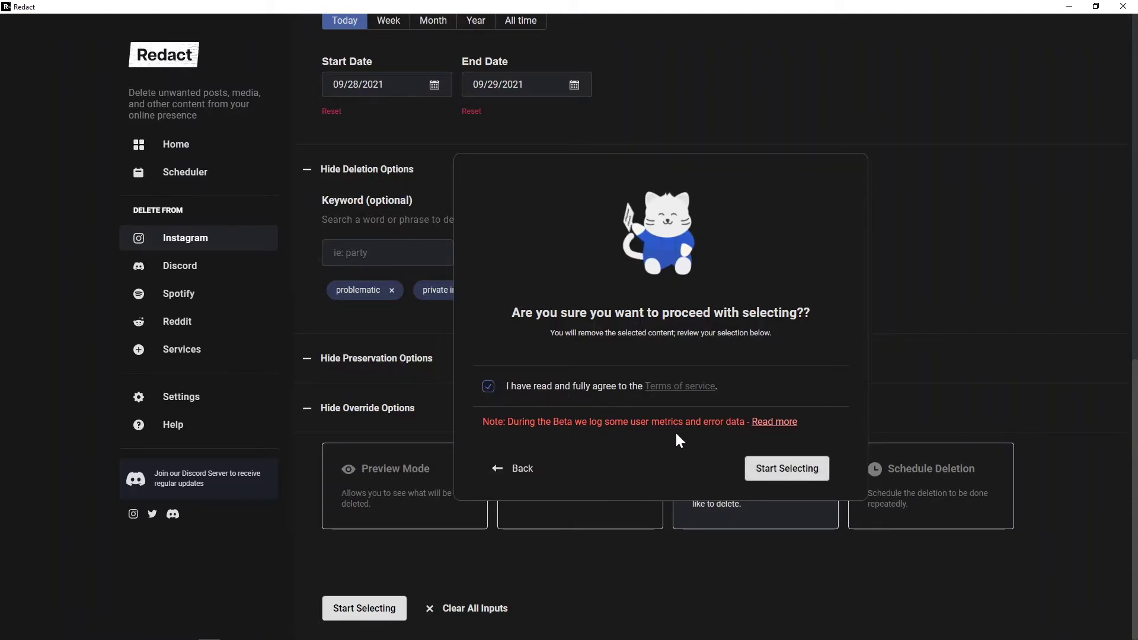
{"action": "left_click", "coordinate": [771, 474]}
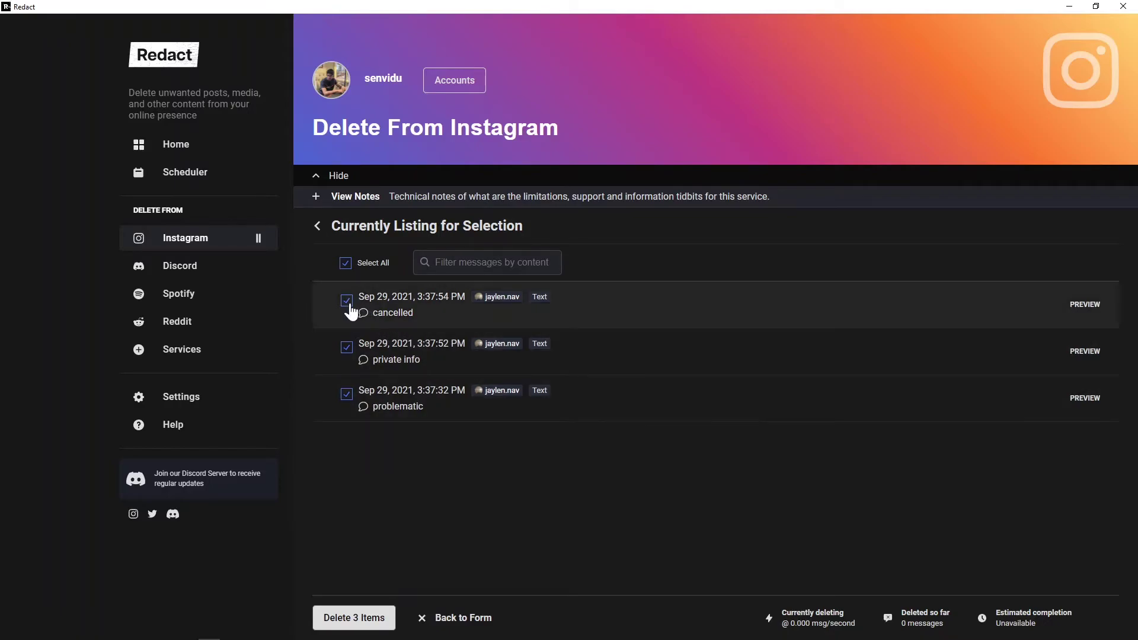
- Deselect all, tick the cancelled and private info messages, and delete those 2 items
{"action": "left_click", "coordinate": [346, 264]}
{"action": "left_click", "coordinate": [347, 301]}
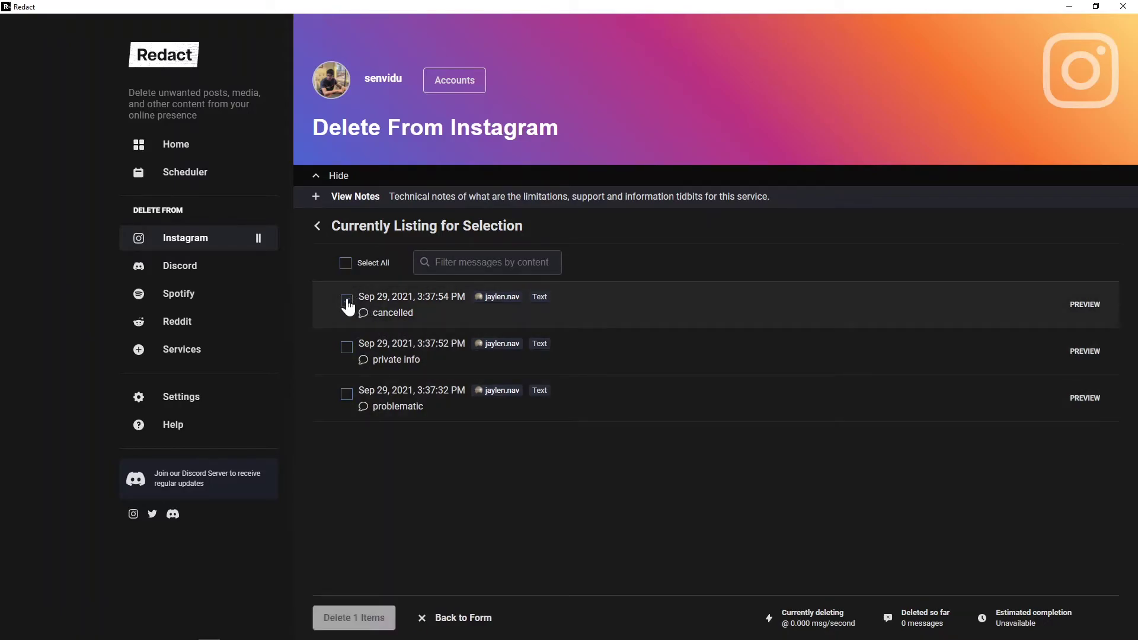
{"action": "left_click", "coordinate": [346, 349]}
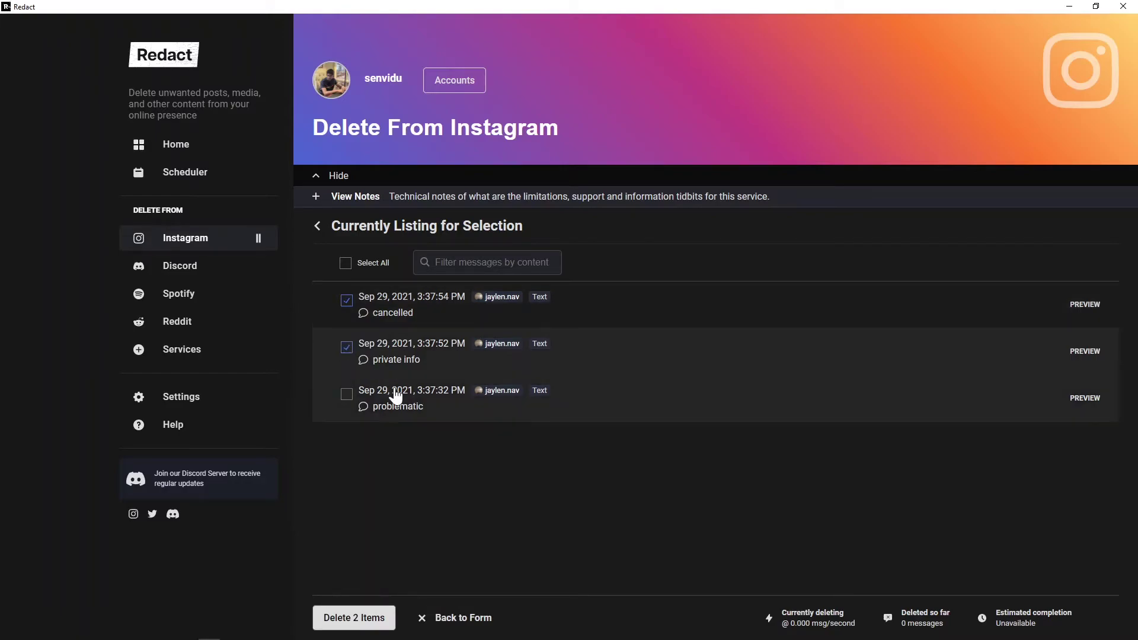
{"action": "left_click", "coordinate": [350, 619]}
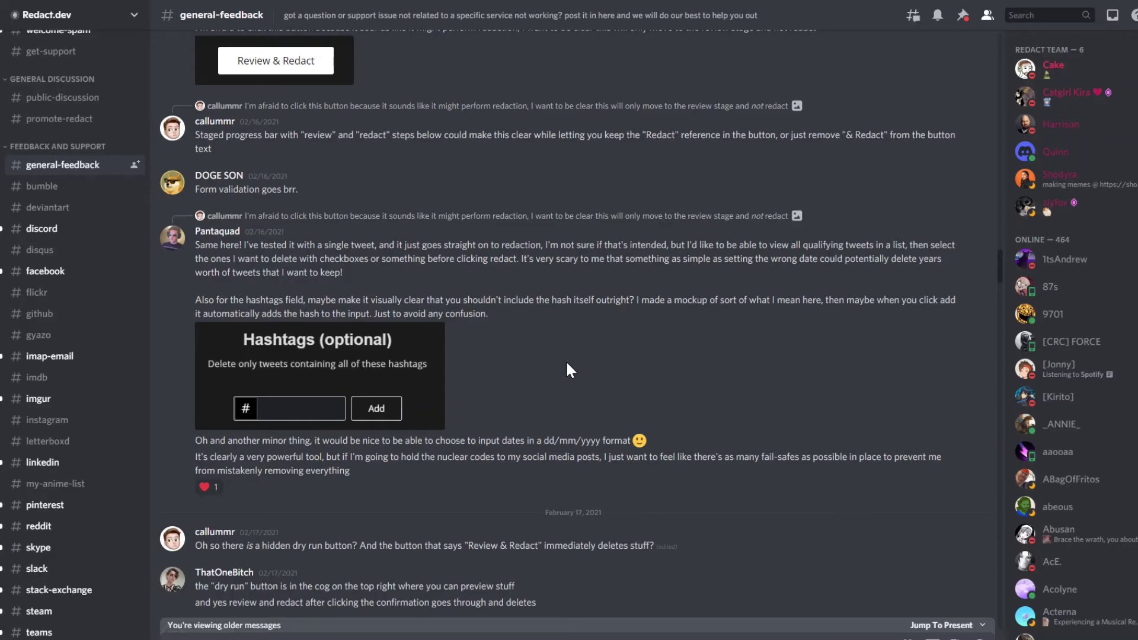
{"action": "scroll", "coordinate": [567, 369], "scroll_direction": "down", "scroll_amount": 12}
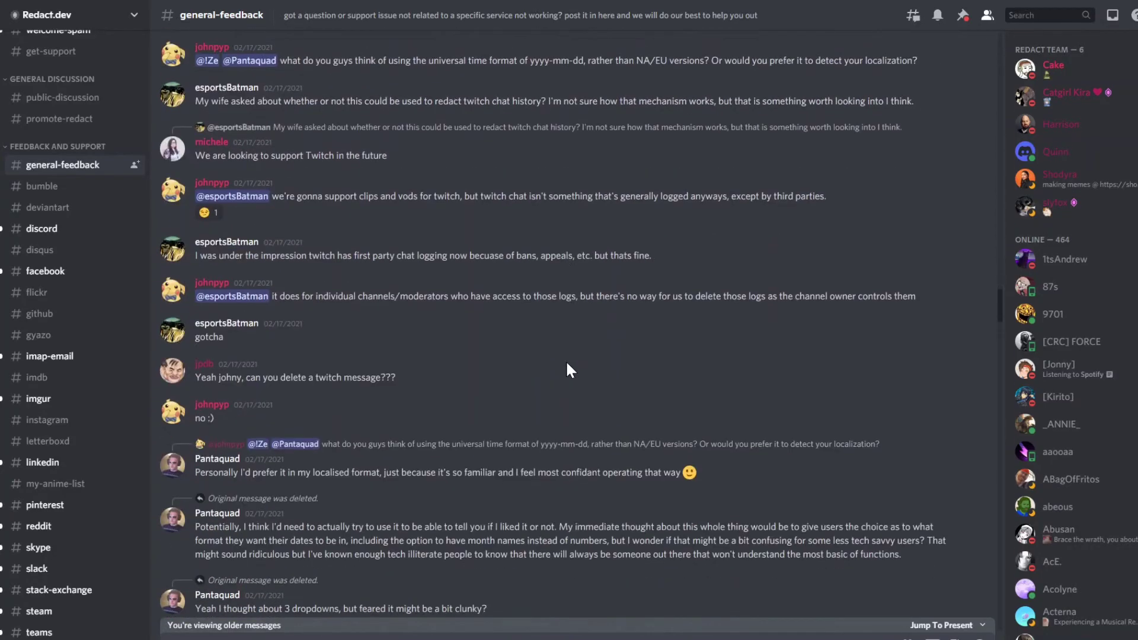
{"action": "scroll", "coordinate": [567, 364], "scroll_direction": "down", "scroll_amount": 12}
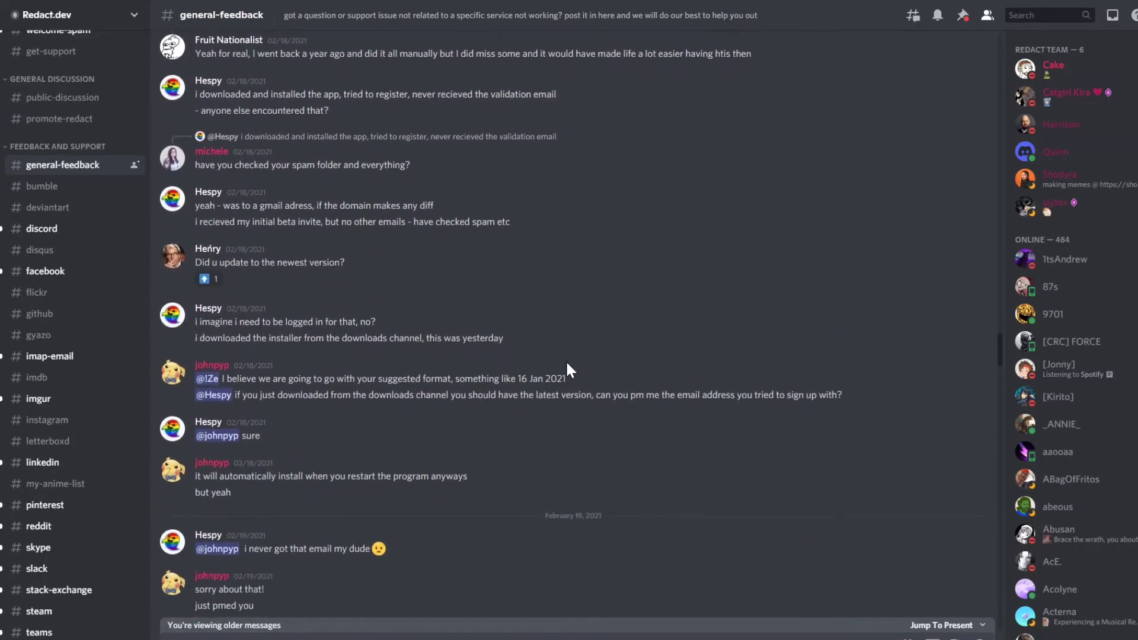
{"action": "scroll", "coordinate": [567, 370], "scroll_direction": "down", "scroll_amount": 12}
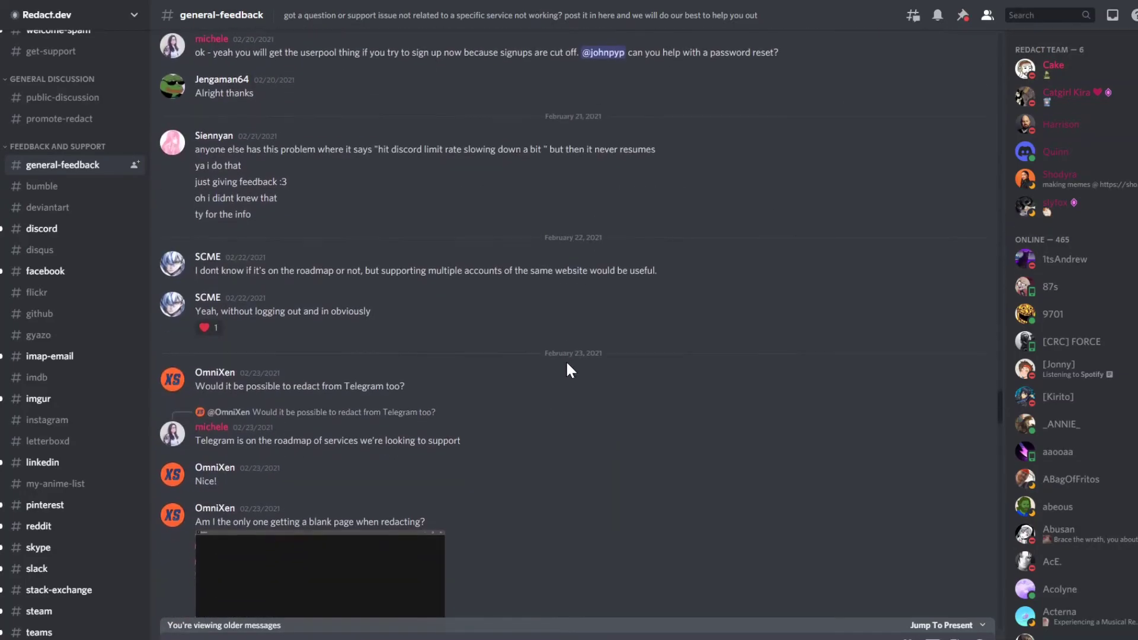
{"action": "scroll", "coordinate": [567, 369], "scroll_direction": "down", "scroll_amount": 12}
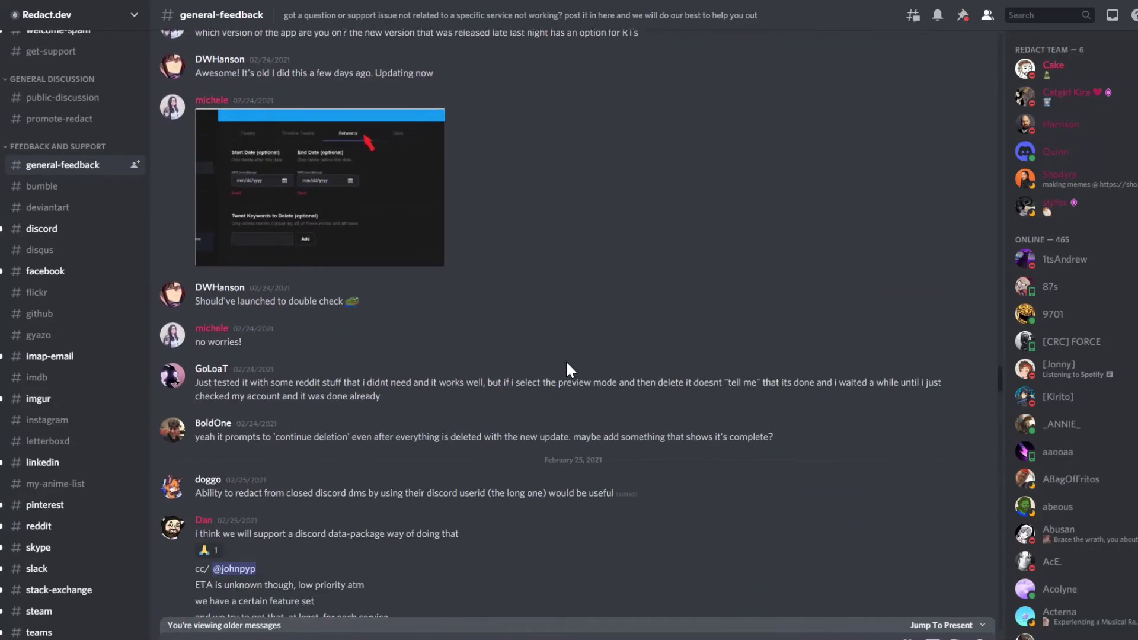
{"action": "scroll", "coordinate": [567, 370], "scroll_direction": "down", "scroll_amount": 12}
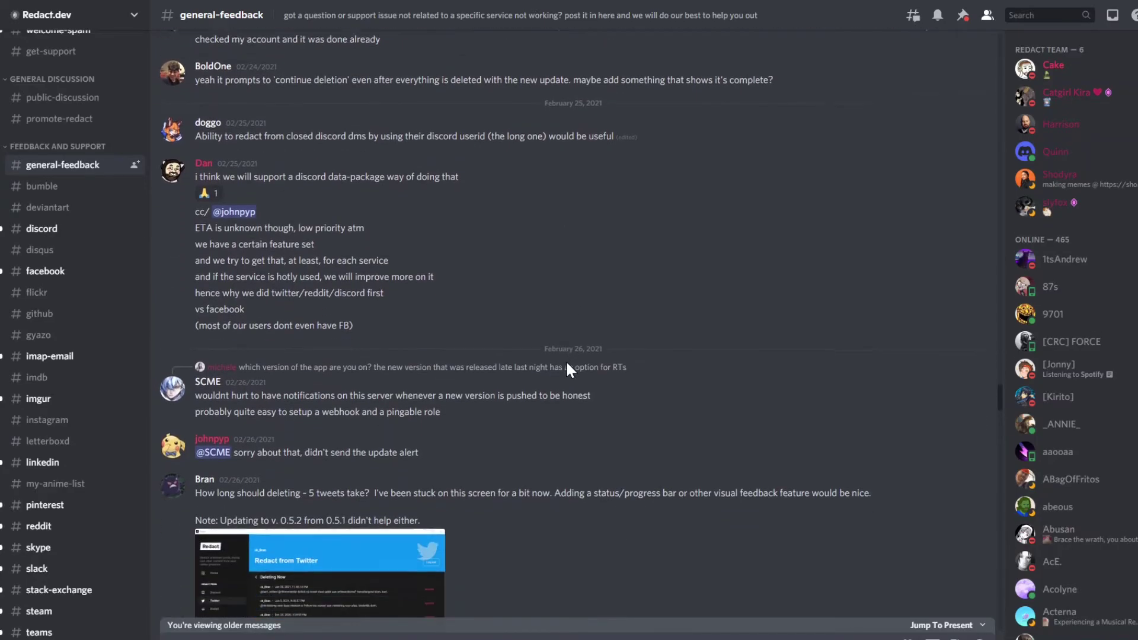
{"action": "scroll", "coordinate": [565, 360], "scroll_direction": "down", "scroll_amount": 3}
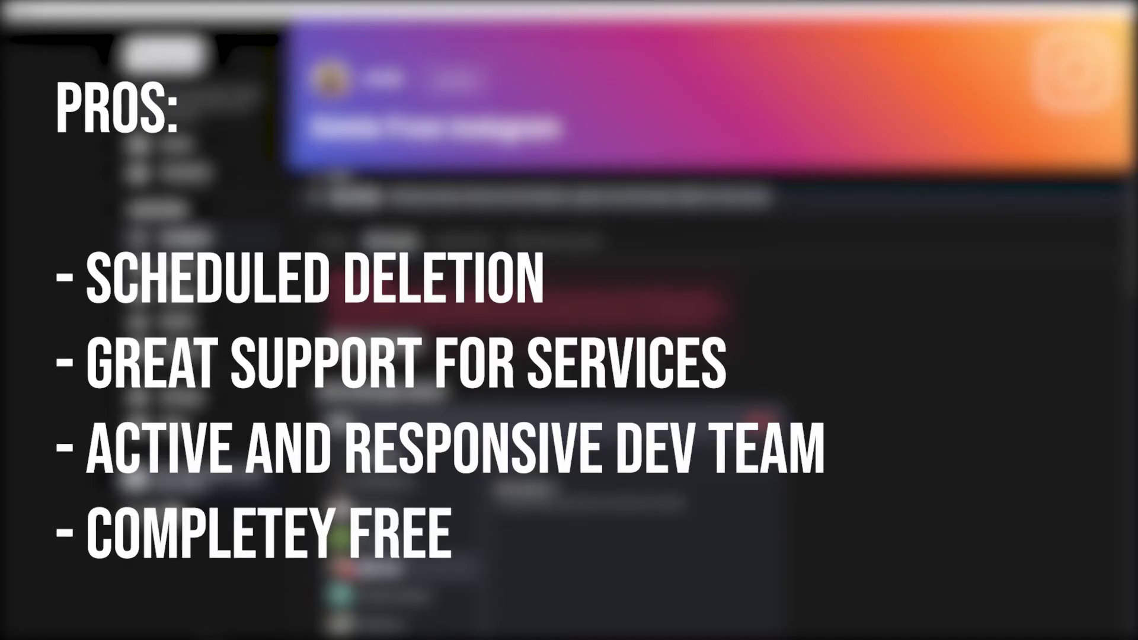